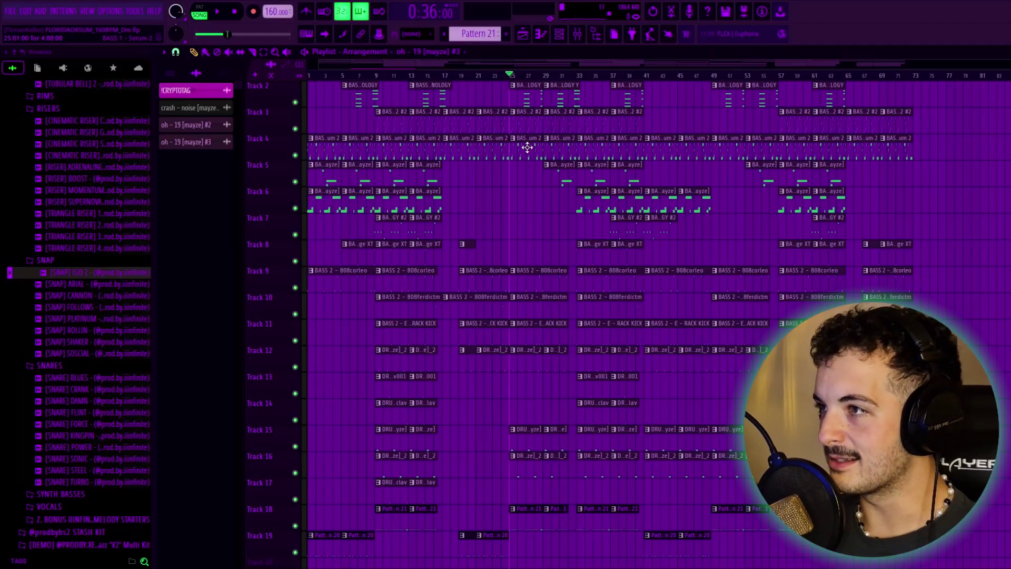
Open the notes of the Serum 2 pattern on Track 4 and play the pattern on its own
{"action": "double_click", "coordinate": [526, 147]}
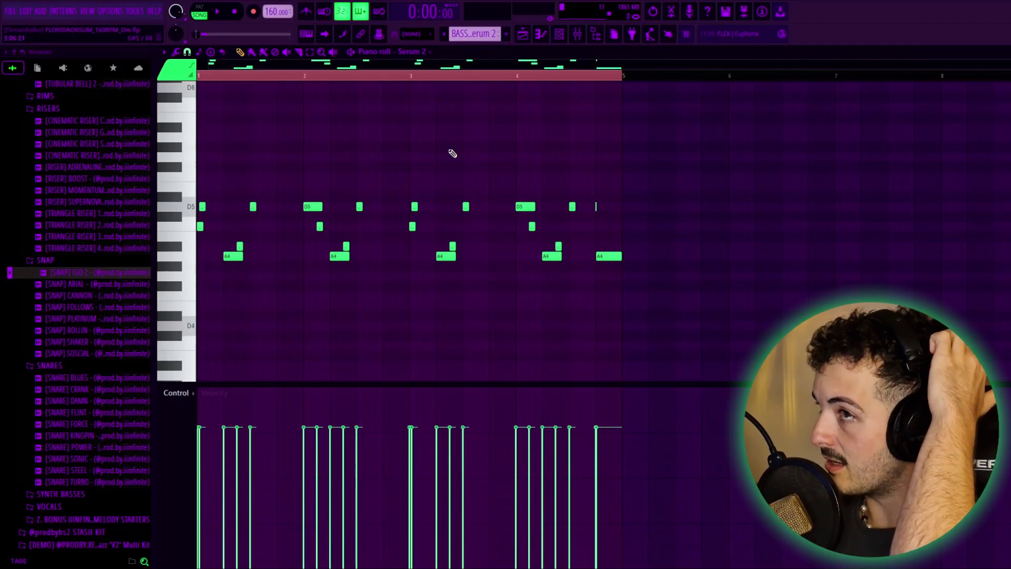
{"action": "left_click", "coordinate": [200, 11]}
{"action": "key", "text": "space"}
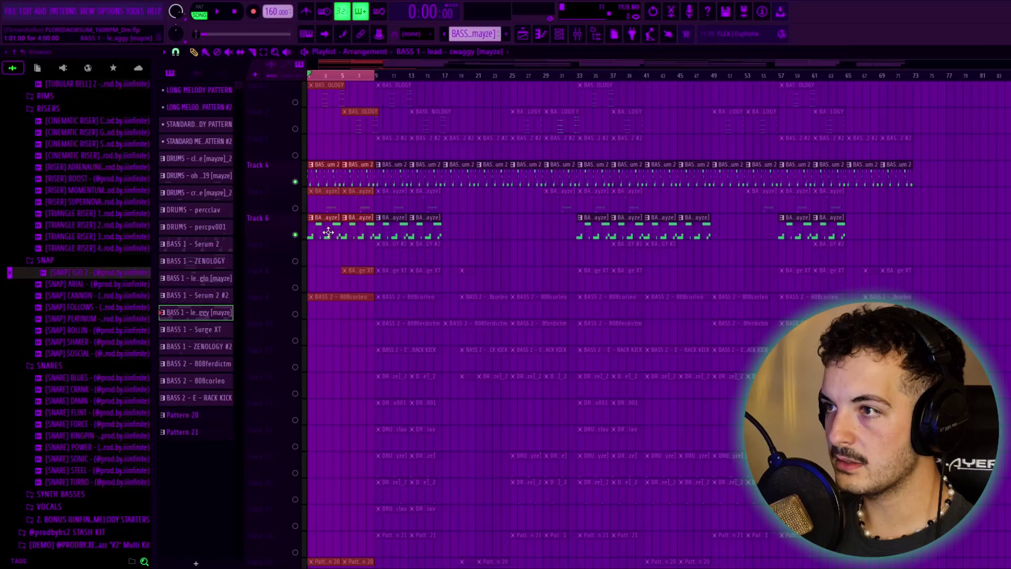
Open the notes of the lead – swaggy pattern on Track 6, play it in pattern mode and audition its first notes
{"action": "double_click", "coordinate": [327, 232]}
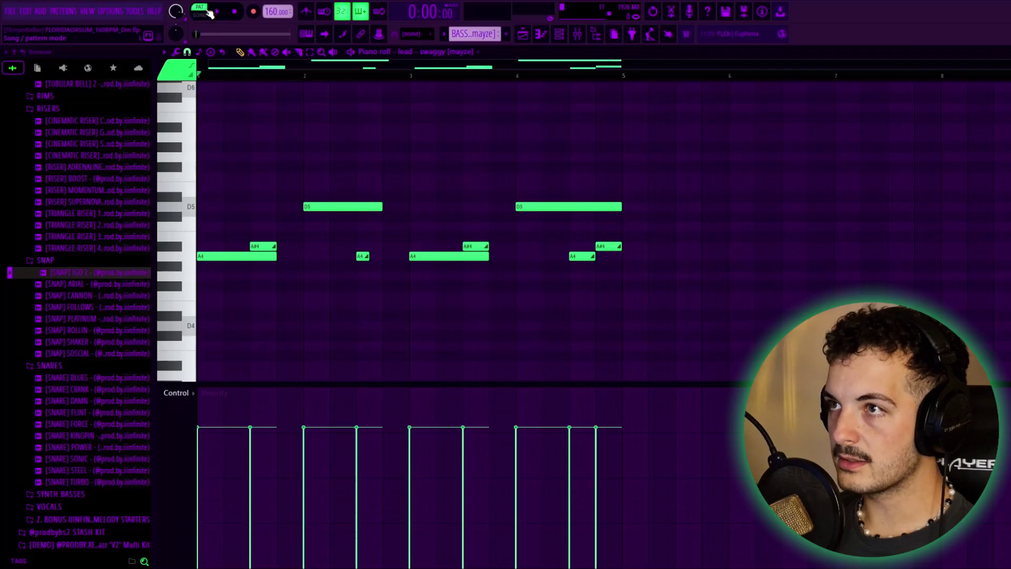
{"action": "left_click", "coordinate": [211, 12]}
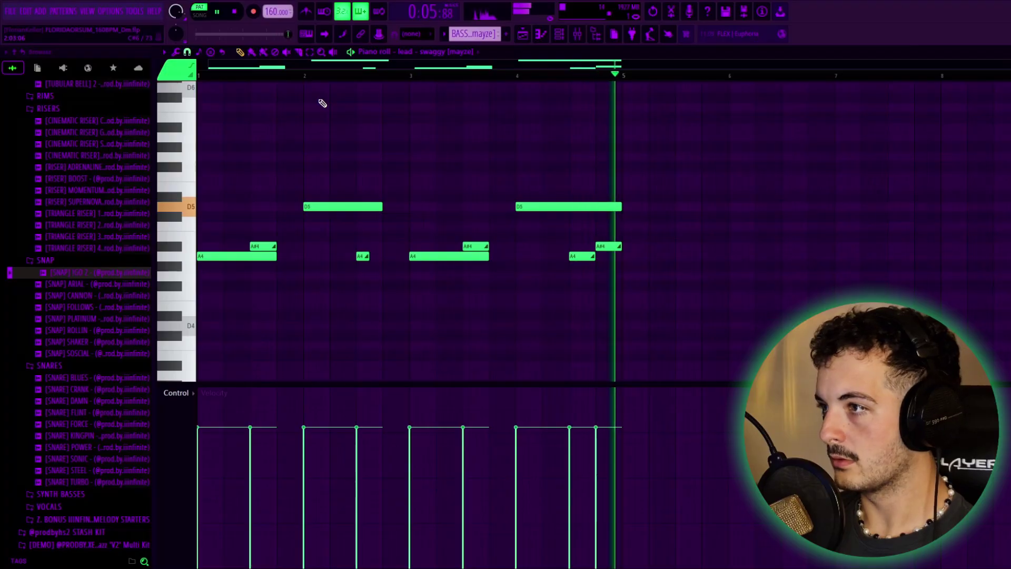
{"action": "key", "text": "space"}
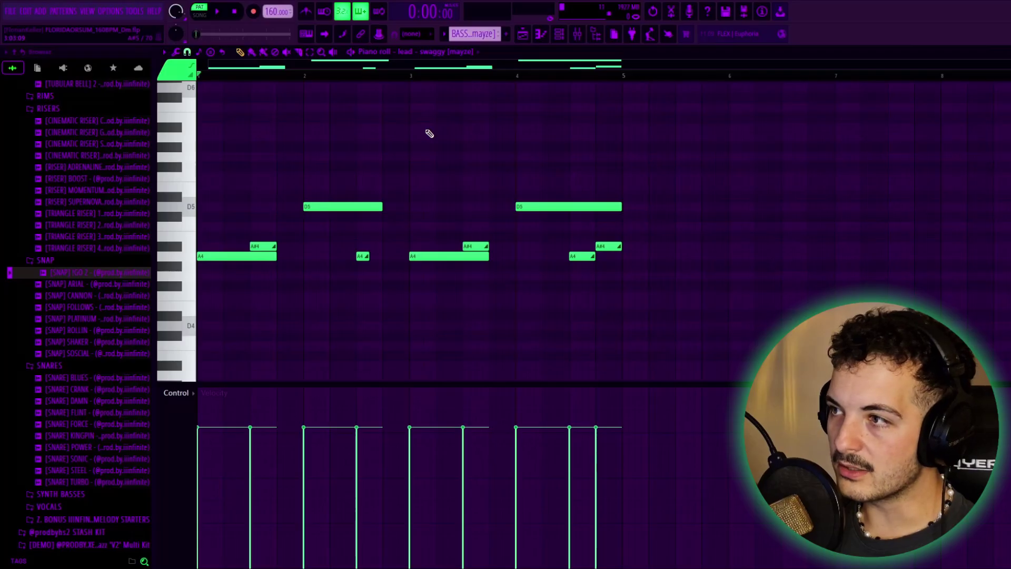
{"action": "left_click_drag", "start_coordinate": [230, 256], "coordinate": [228, 257]}
{"action": "left_click", "coordinate": [334, 207]}
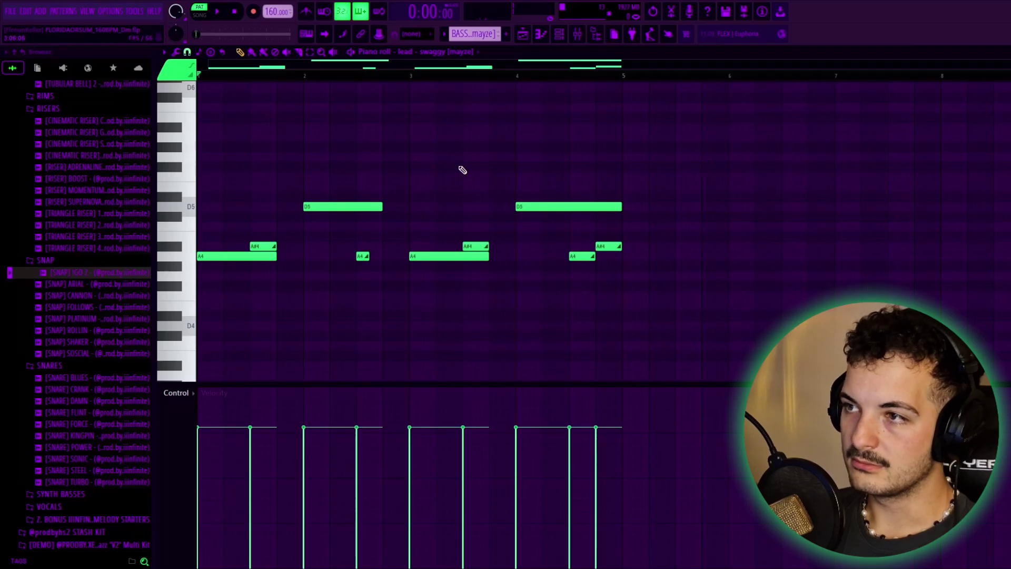
Look over the Serum 2 pattern's notes in comparison with the lead – swaggy notes and return to the arrangement
{"action": "key", "text": "F5"}
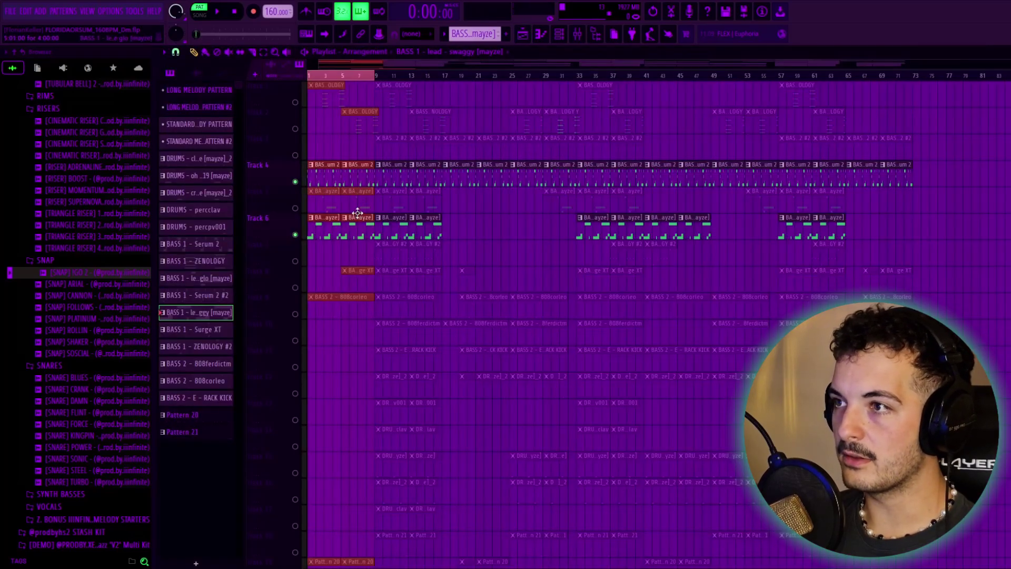
{"action": "key", "text": "F7"}
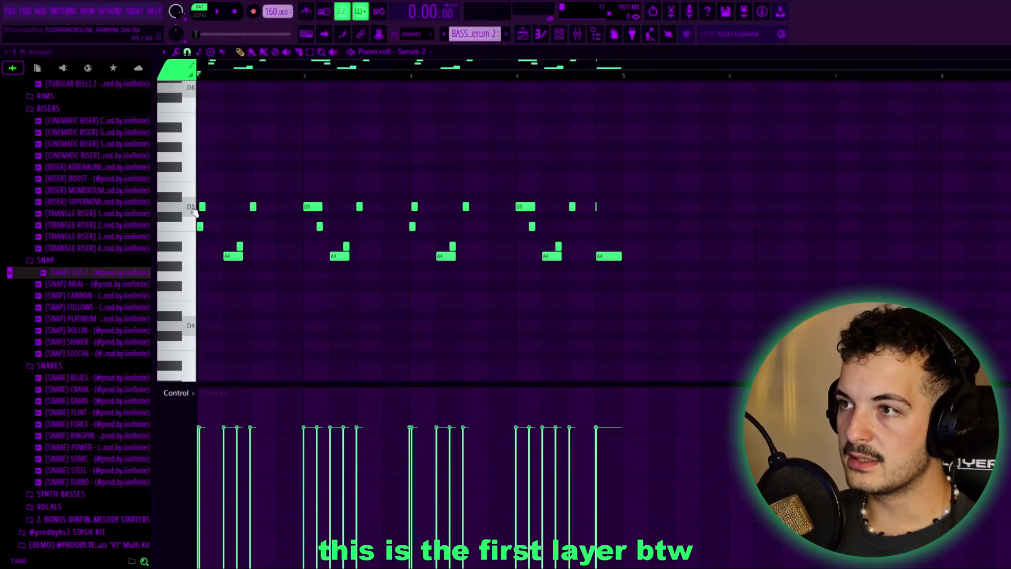
{"action": "scroll", "coordinate": [314, 272], "scroll_direction": "up", "scroll_amount": 5}
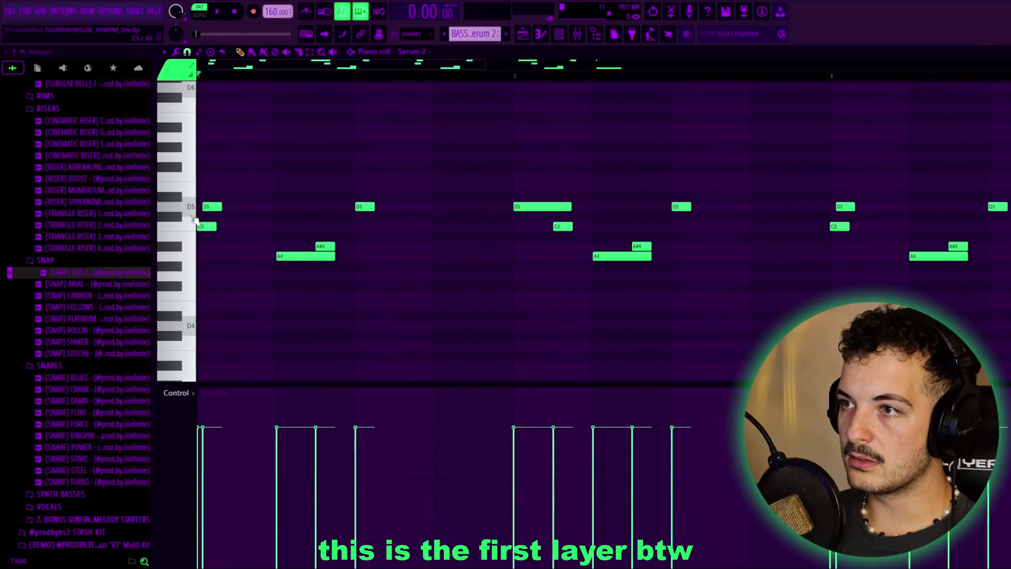
{"action": "scroll", "coordinate": [425, 269], "scroll_direction": "down", "scroll_amount": 5}
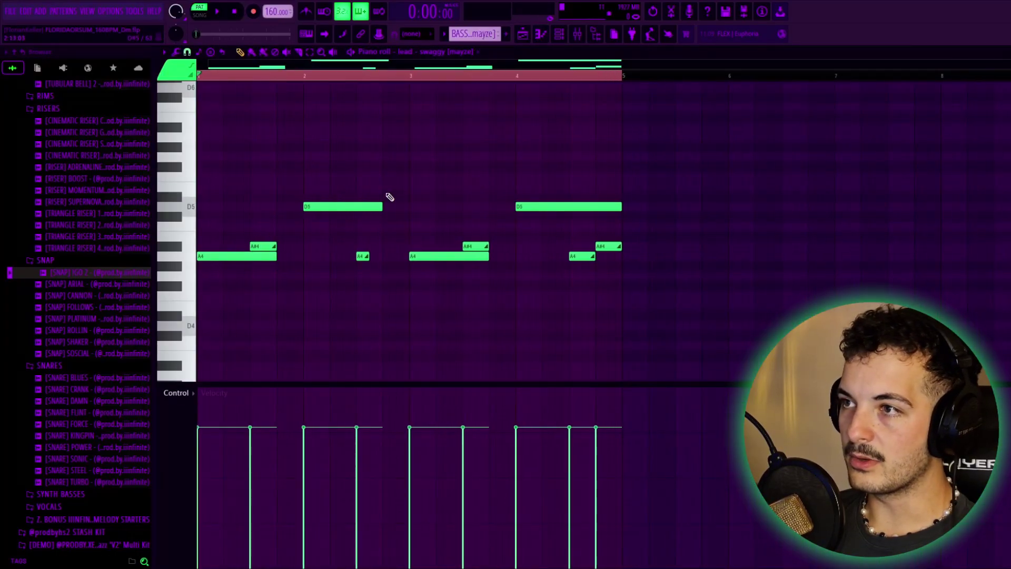
{"action": "left_click", "coordinate": [521, 35]}
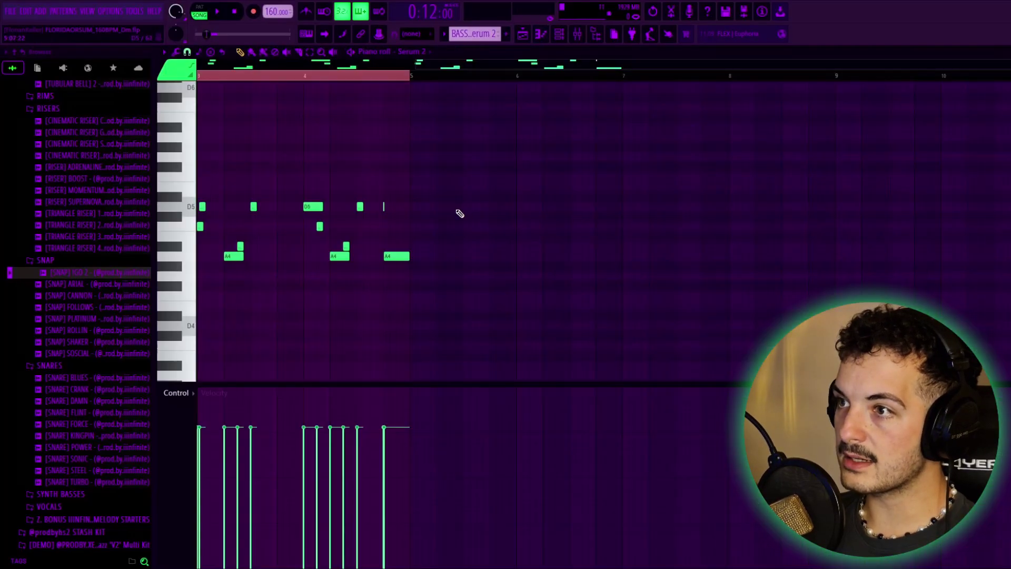
Open the notes of the Serum 2 #2 pattern, and the ZENOLOGY pattern's chord notes together with its instrument
{"action": "left_click", "coordinate": [522, 37]}
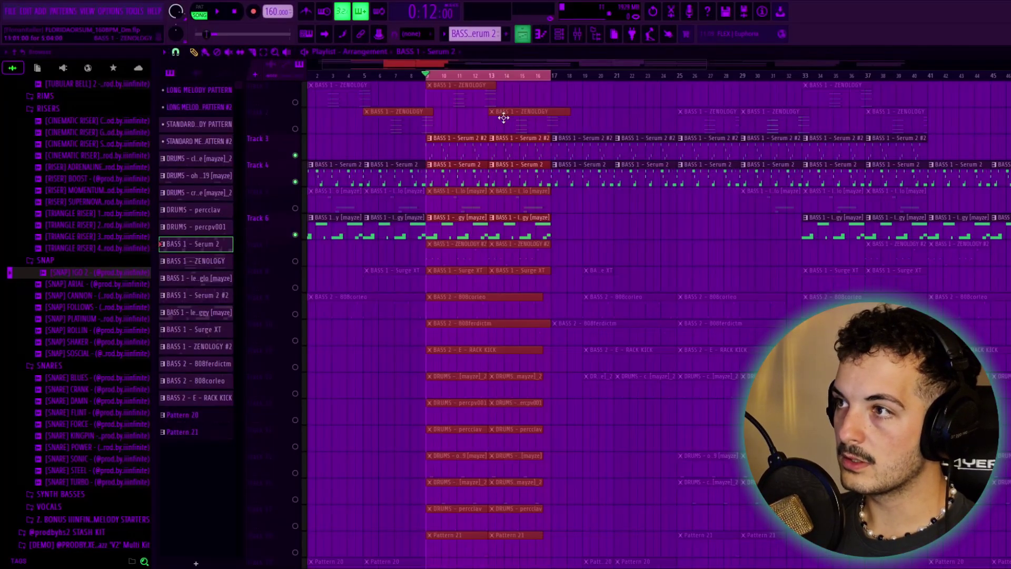
{"action": "double_click", "coordinate": [459, 153]}
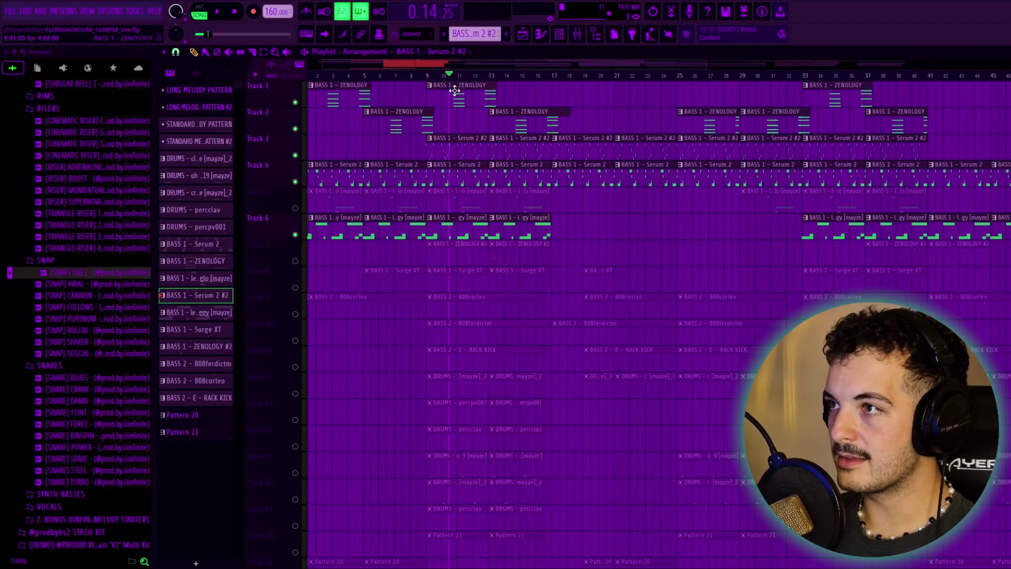
{"action": "double_click", "coordinate": [453, 90]}
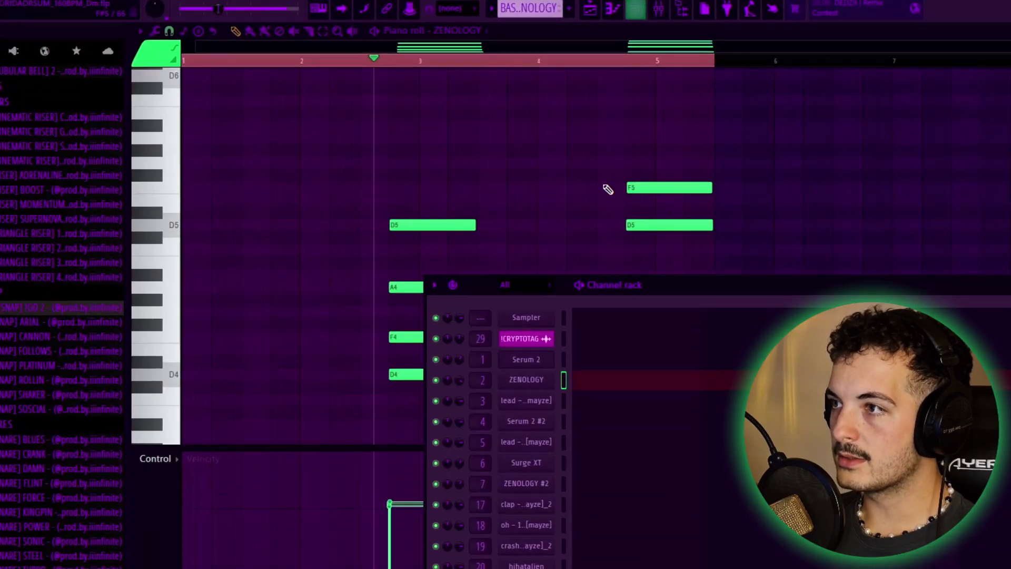
{"action": "left_click", "coordinate": [526, 379]}
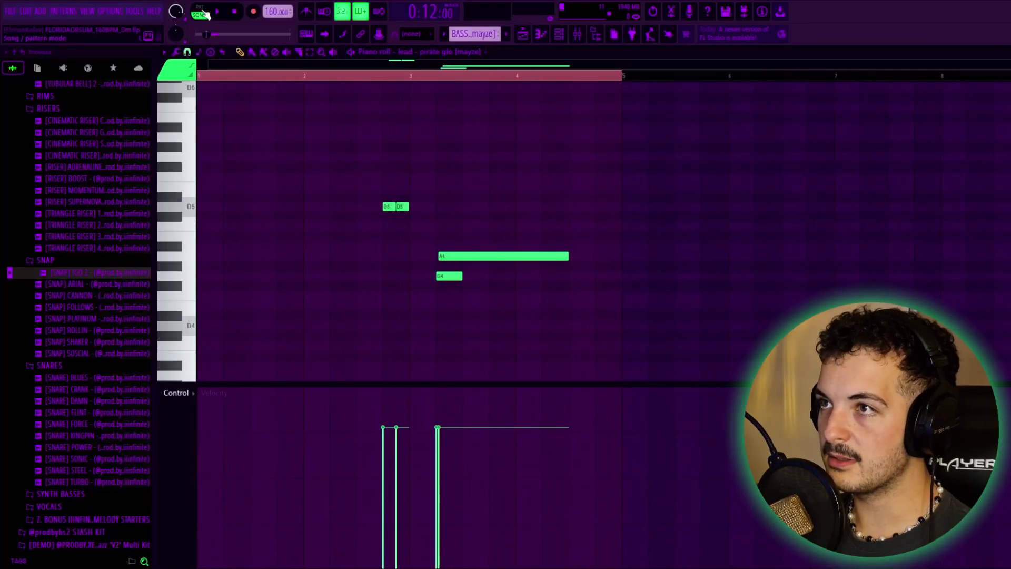
Play the lead – pirate glo pattern on its own and look up its instrument among the channels
{"action": "left_click", "coordinate": [201, 11]}
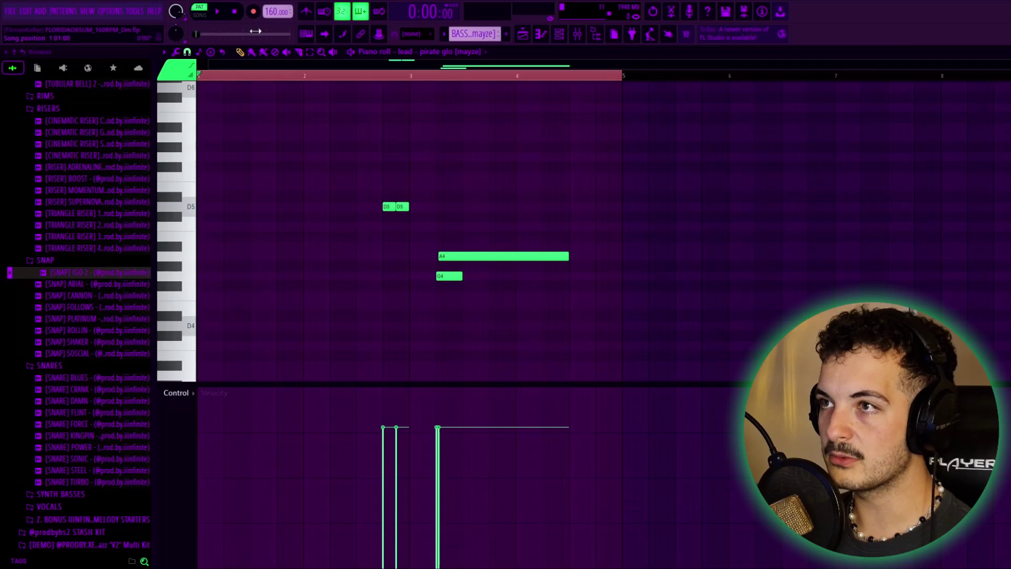
{"action": "key", "text": "space"}
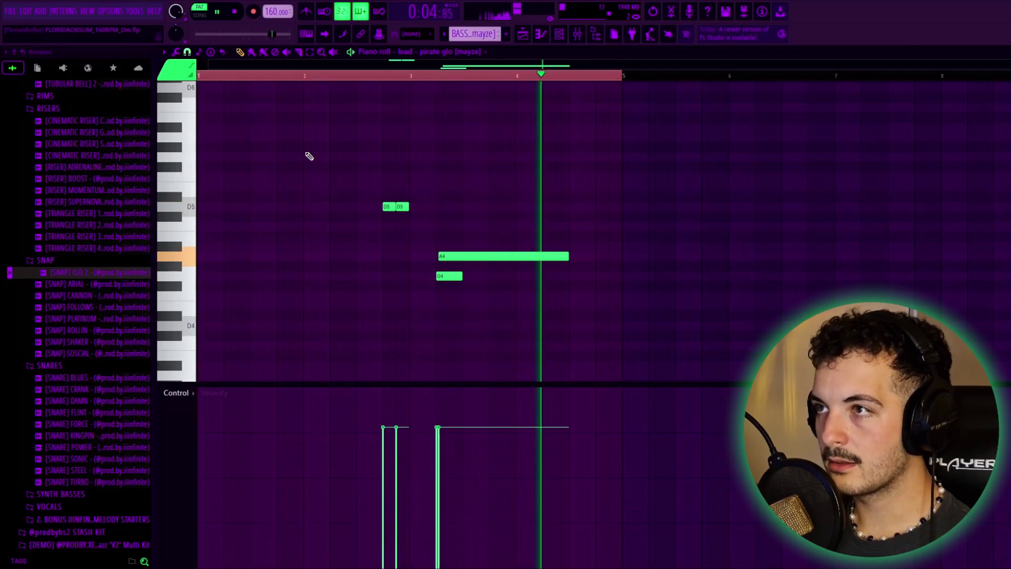
{"action": "key", "text": "space"}
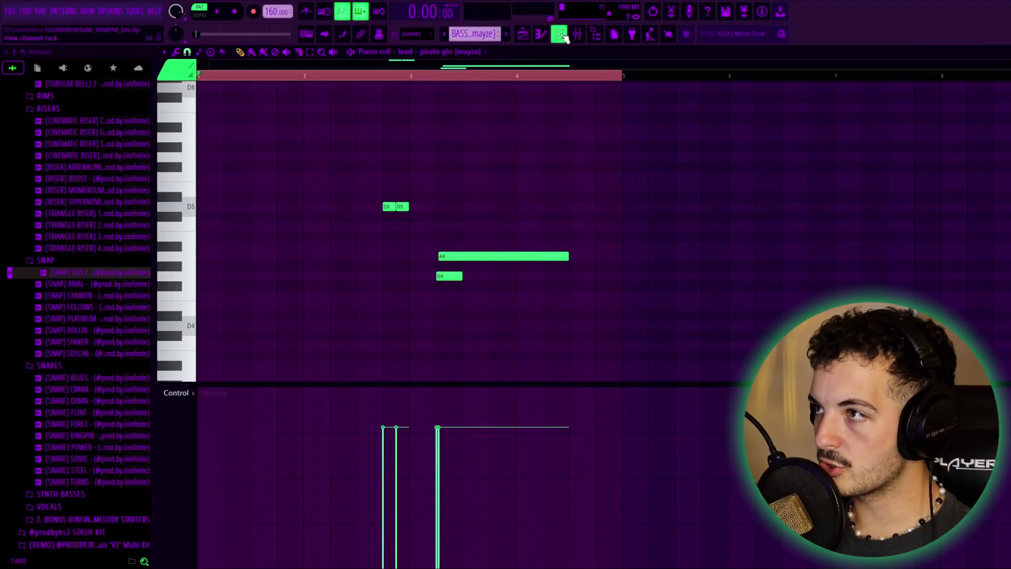
{"action": "left_click", "coordinate": [559, 34]}
{"action": "left_click", "coordinate": [469, 295]}
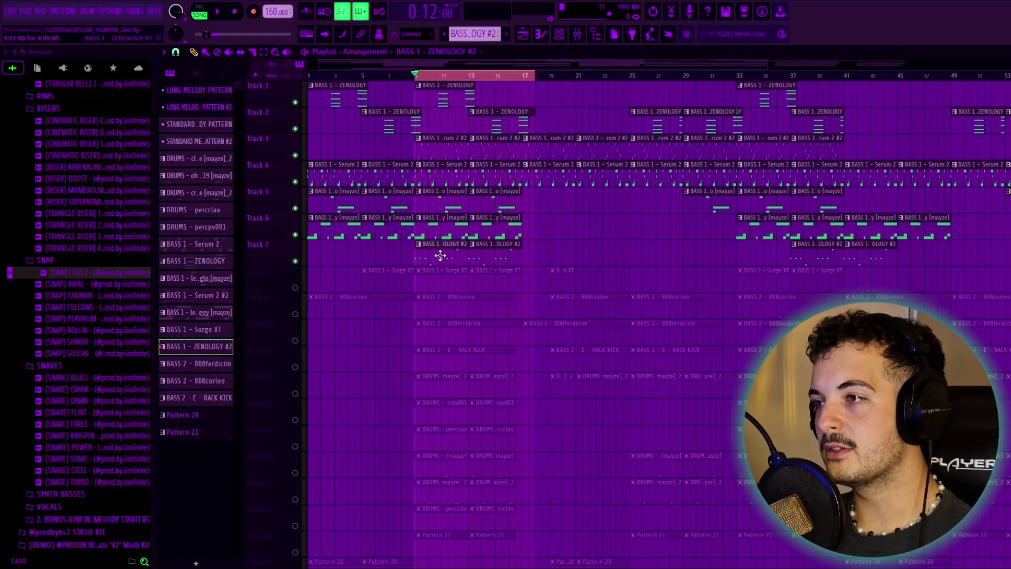
Open the notes of the ZENOLOGY #2 pattern on Track 7 and show its instrument
{"action": "double_click", "coordinate": [440, 256]}
{"action": "key", "text": "F6"}
{"action": "left_click", "coordinate": [472, 413]}
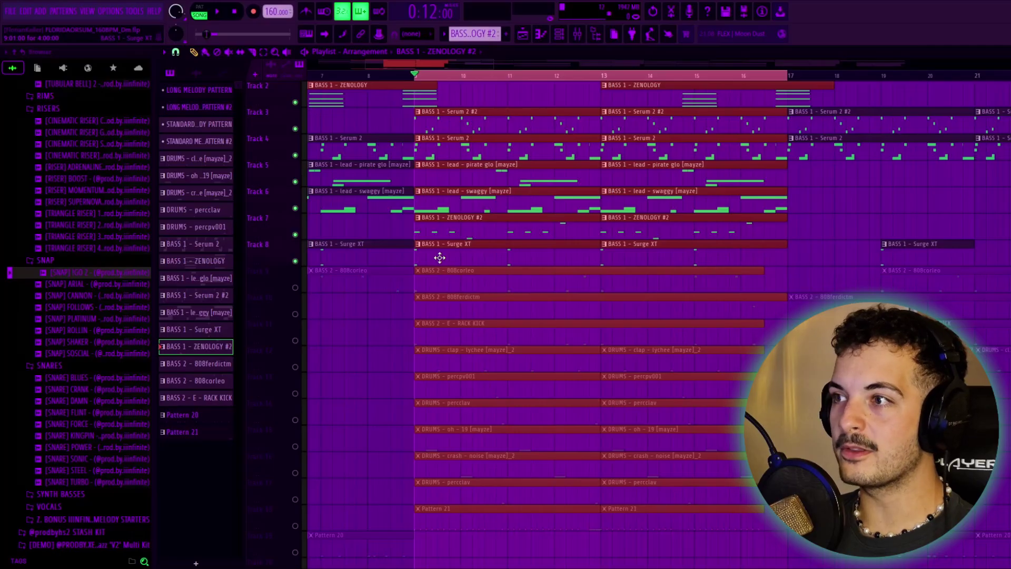
Open the notes of the Surge XT pattern on Track 8 and show its instrument
{"action": "double_click", "coordinate": [440, 257]}
{"action": "scroll", "coordinate": [549, 233], "scroll_direction": "up", "scroll_amount": 3}
{"action": "key", "text": "F6"}
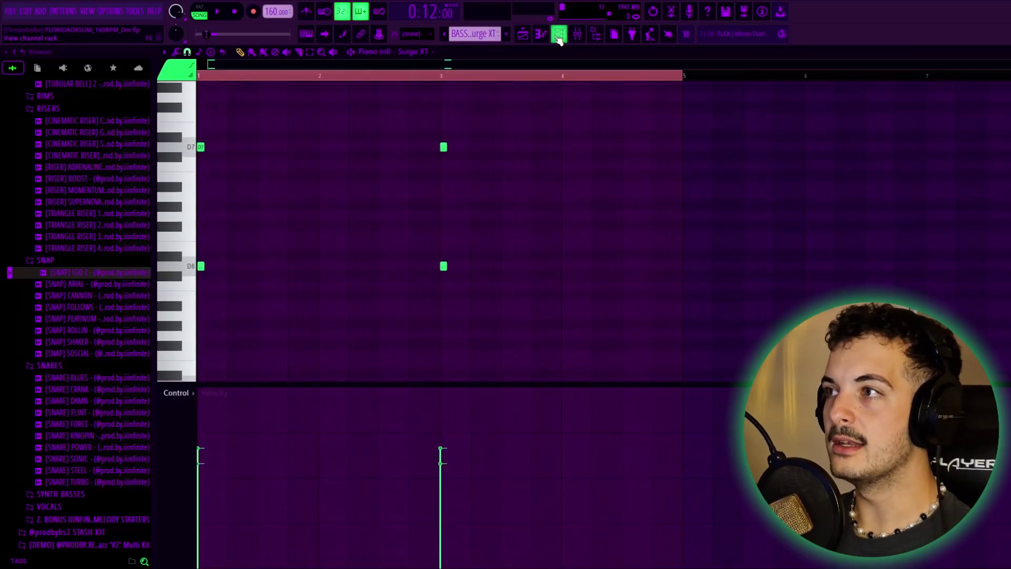
{"action": "left_click", "coordinate": [469, 396]}
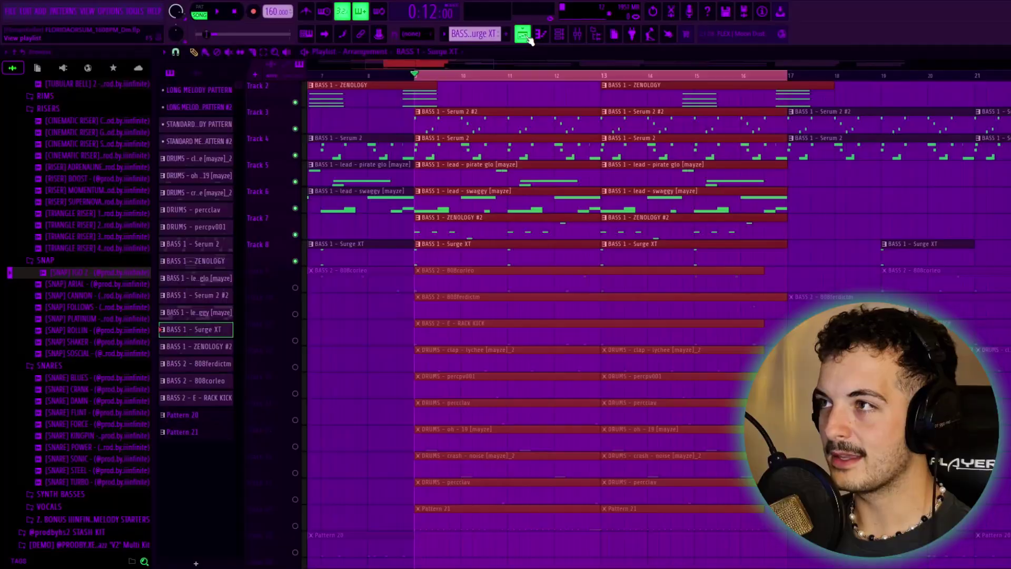
Stop the arrangement playback of the melody layers and reopen the Surge XT pattern's notes
{"action": "scroll", "coordinate": [474, 206], "scroll_direction": "up", "scroll_amount": 1}
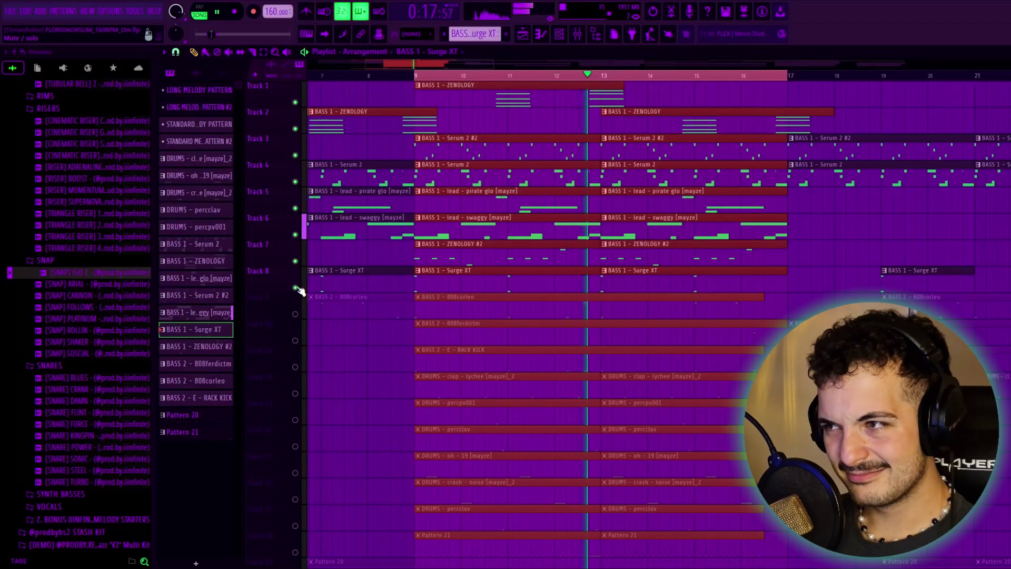
{"action": "key", "text": "space"}
{"action": "double_click", "coordinate": [463, 288]}
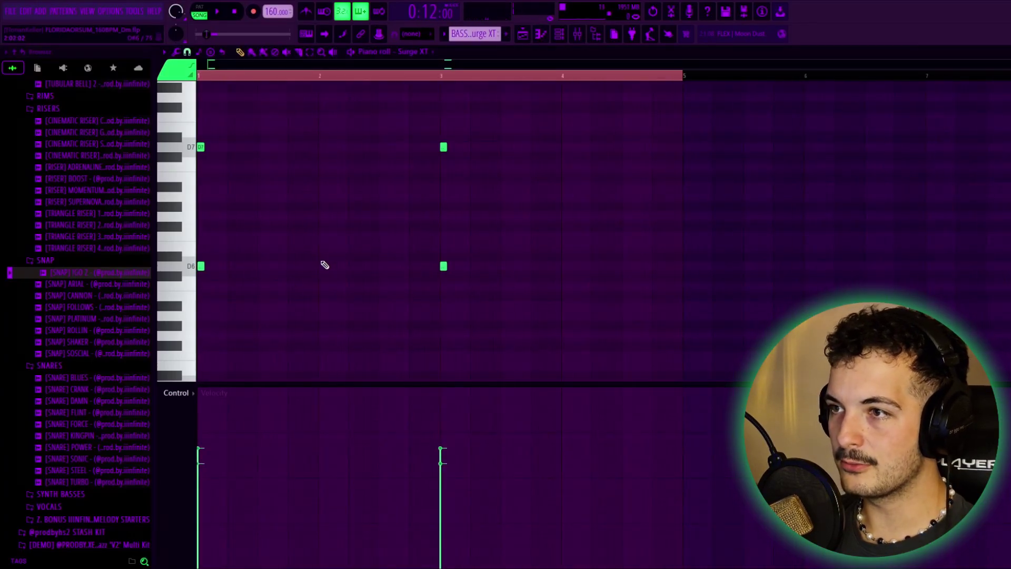
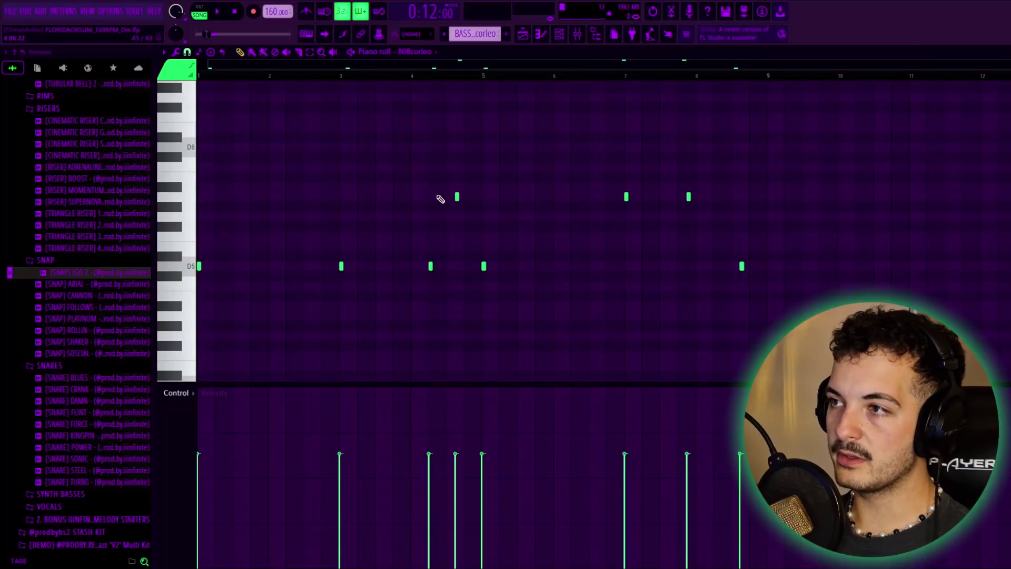
Return to the arrangement and examine the 808ferdictm channel's sample and its Cut and By group settings
{"action": "left_click", "coordinate": [522, 34]}
{"action": "scroll", "coordinate": [508, 181], "scroll_direction": "down", "scroll_amount": 2}
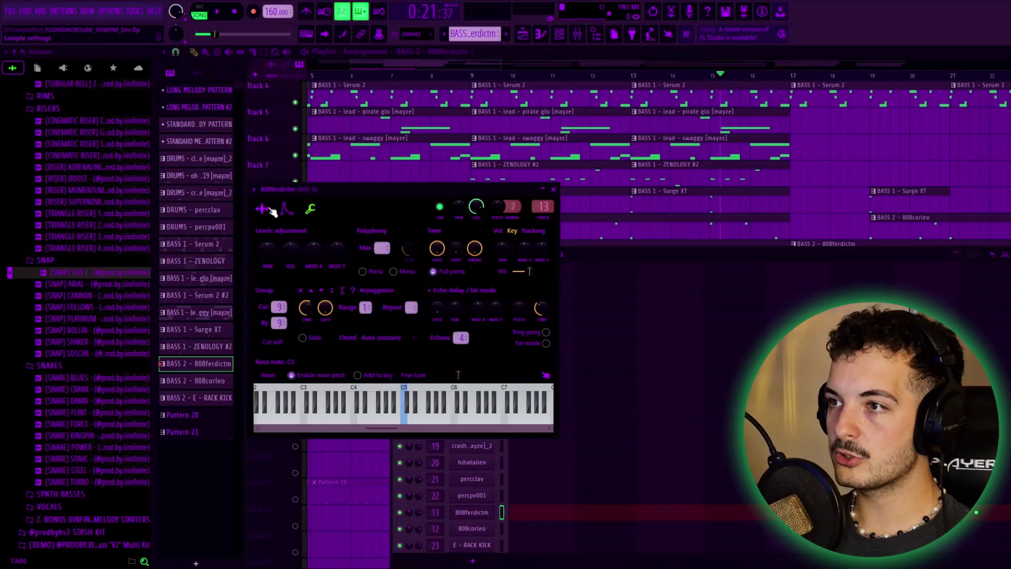
{"action": "left_click", "coordinate": [271, 211]}
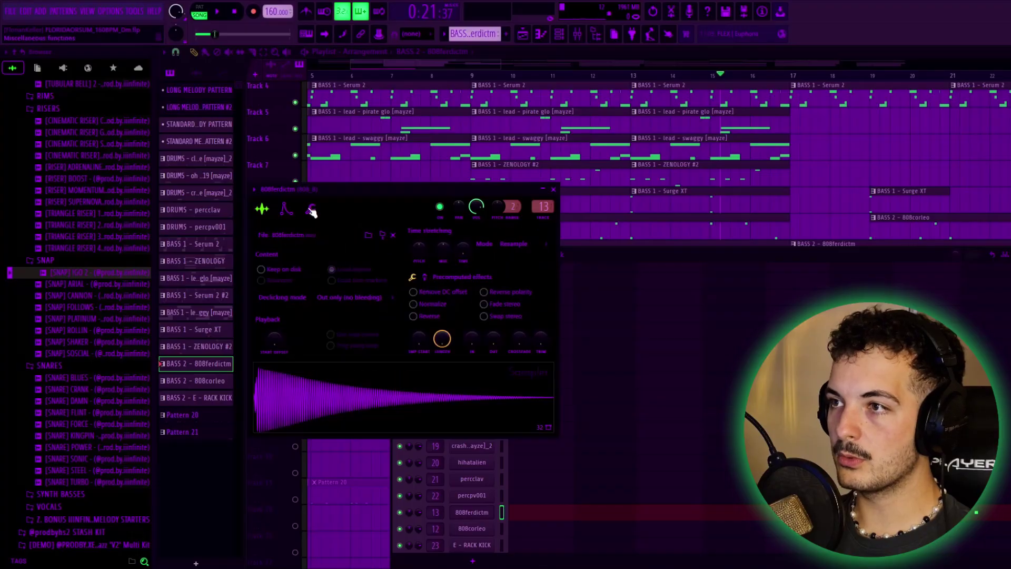
{"action": "left_click", "coordinate": [311, 209]}
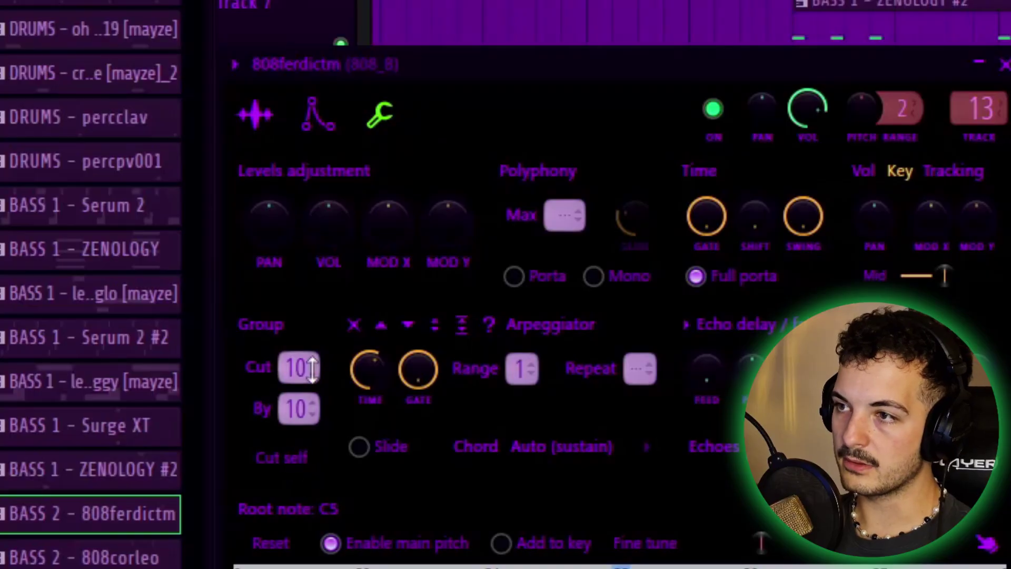
{"action": "scroll", "coordinate": [298, 367], "scroll_direction": "down", "scroll_amount": 1}
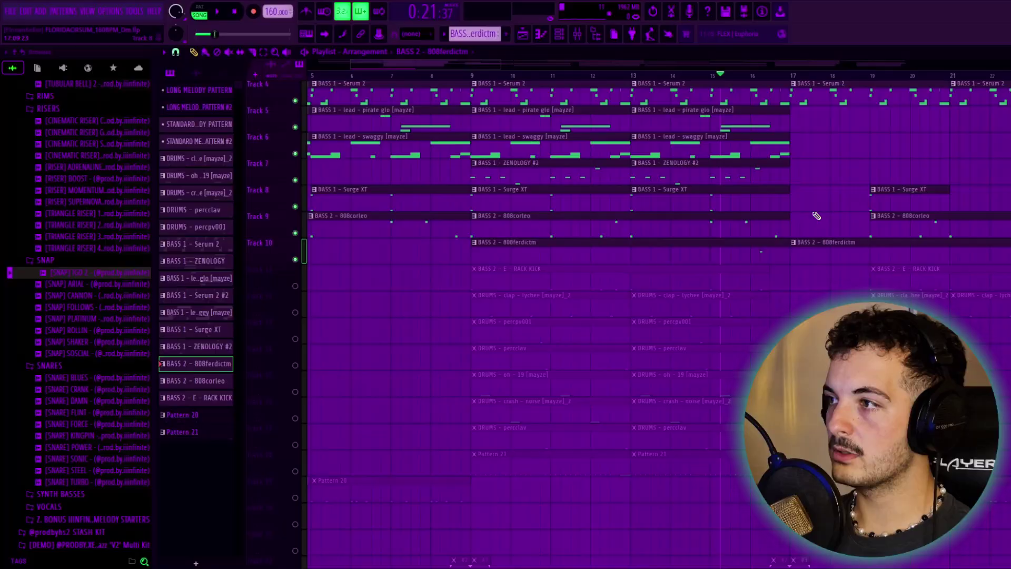
Unmute Tracks 12 to 18 alongside the kick on Track 11 and play the drums together
{"action": "scroll", "coordinate": [815, 215], "scroll_direction": "down", "scroll_amount": 1}
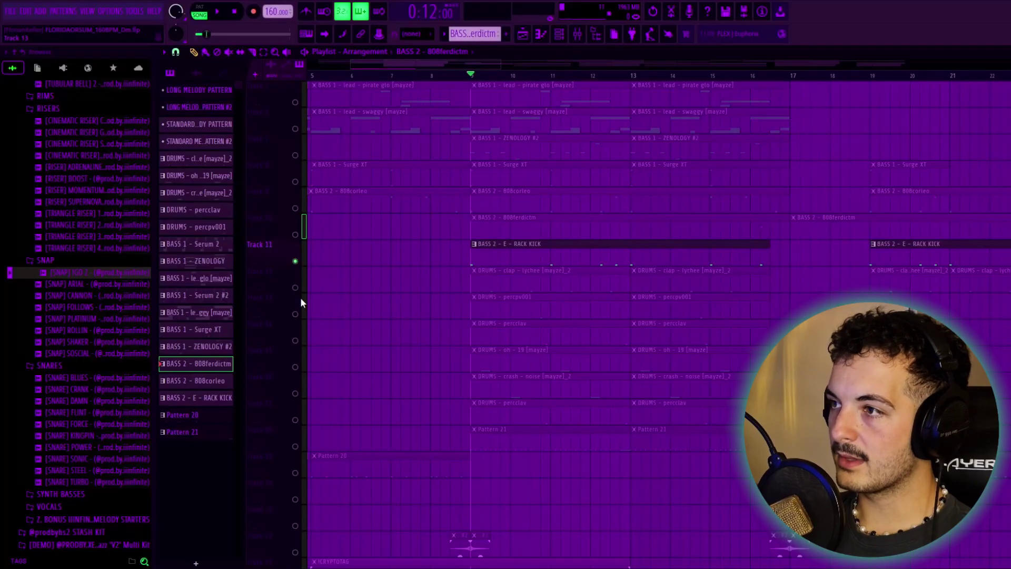
{"action": "left_click", "coordinate": [295, 288]}
{"action": "left_click", "coordinate": [295, 314]}
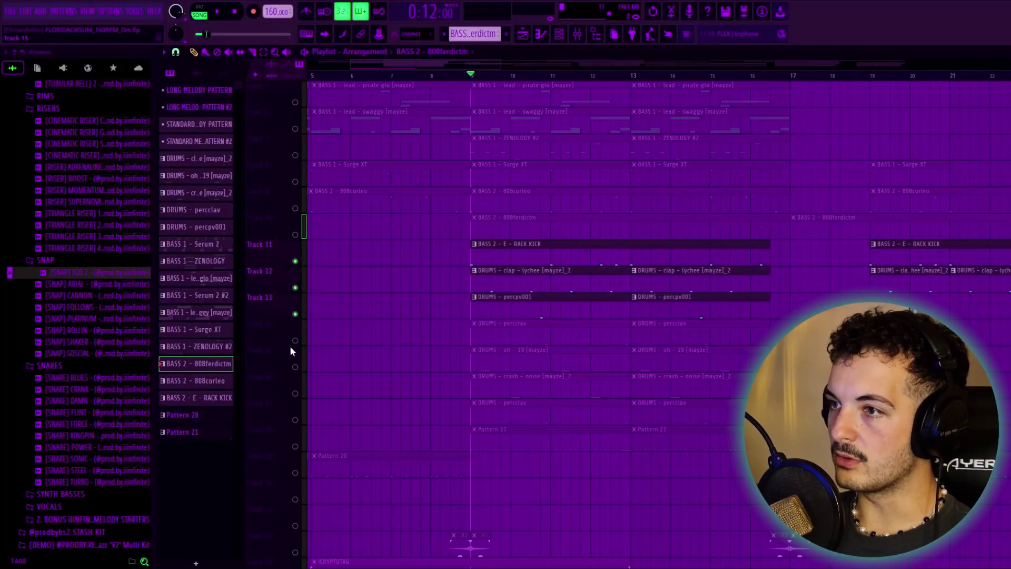
{"action": "left_click", "coordinate": [295, 340]}
{"action": "left_click", "coordinate": [294, 367]}
{"action": "left_click", "coordinate": [295, 392]}
{"action": "left_click", "coordinate": [295, 419]}
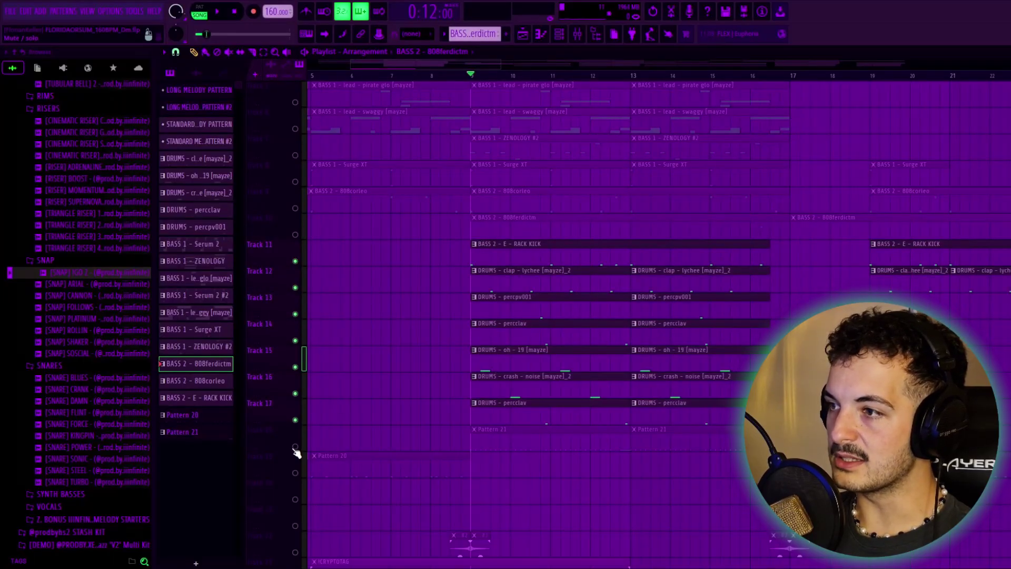
{"action": "left_click", "coordinate": [294, 446]}
{"action": "scroll", "coordinate": [348, 368], "scroll_direction": "down", "scroll_amount": 2}
{"action": "key", "text": "space"}
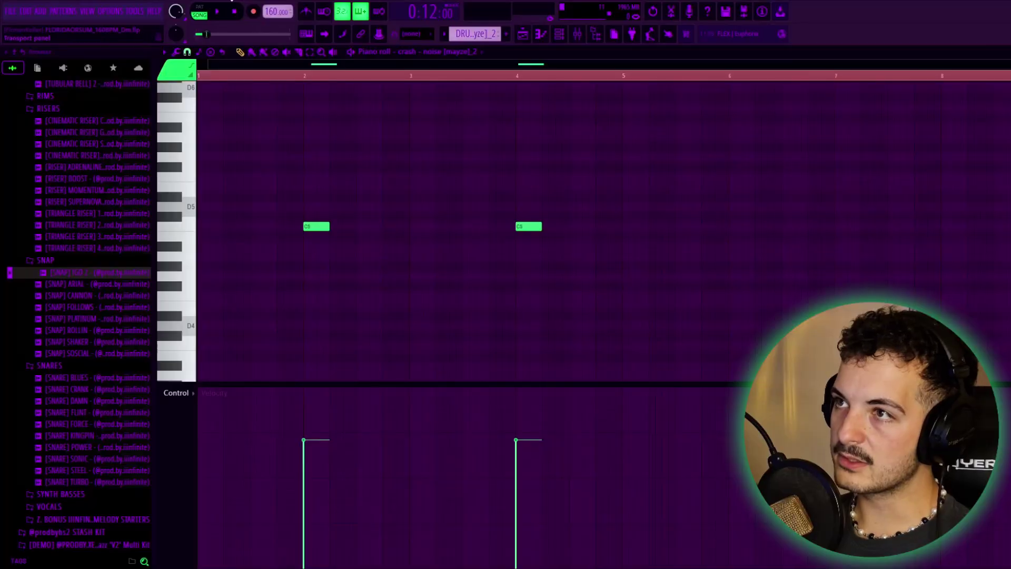
Play the crash – noise pattern and show the presets for its channel's volume envelope
{"action": "key", "text": "space"}
{"action": "key", "text": "space"}
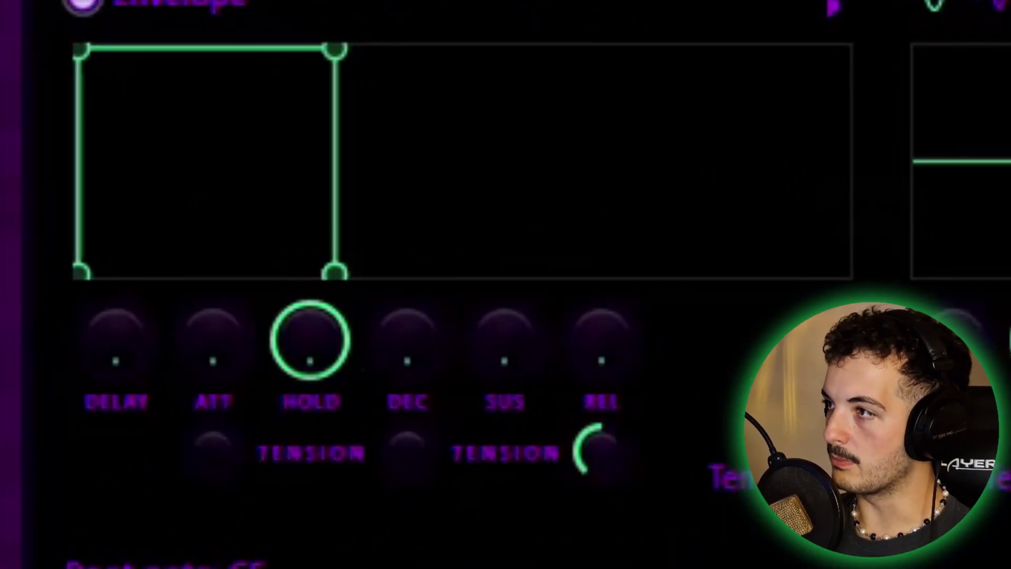
{"action": "left_click", "coordinate": [830, 8]}
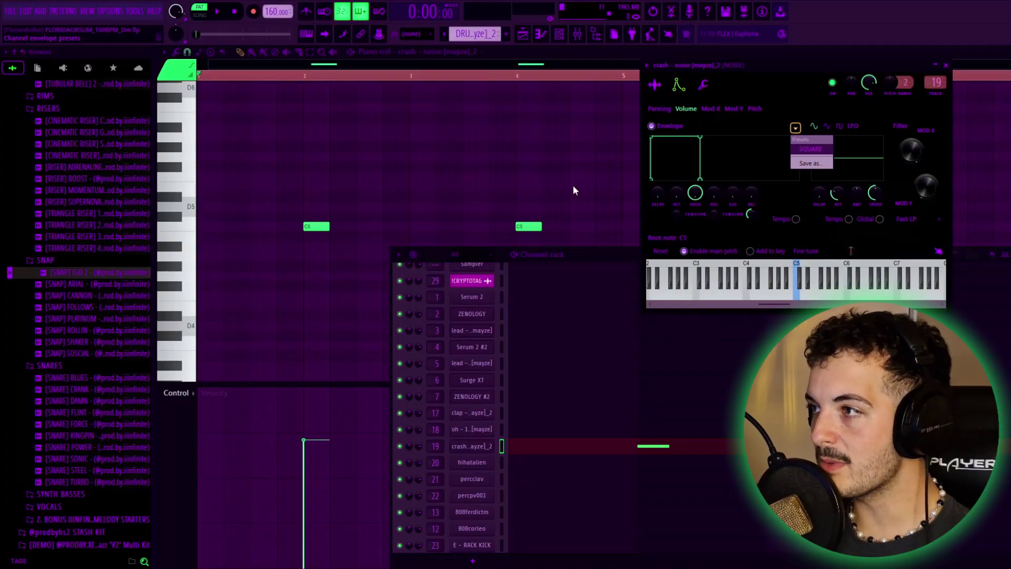
Return to the arrangement, place the song position at bar 9 and solo Track 18
{"action": "left_click", "coordinate": [551, 172]}
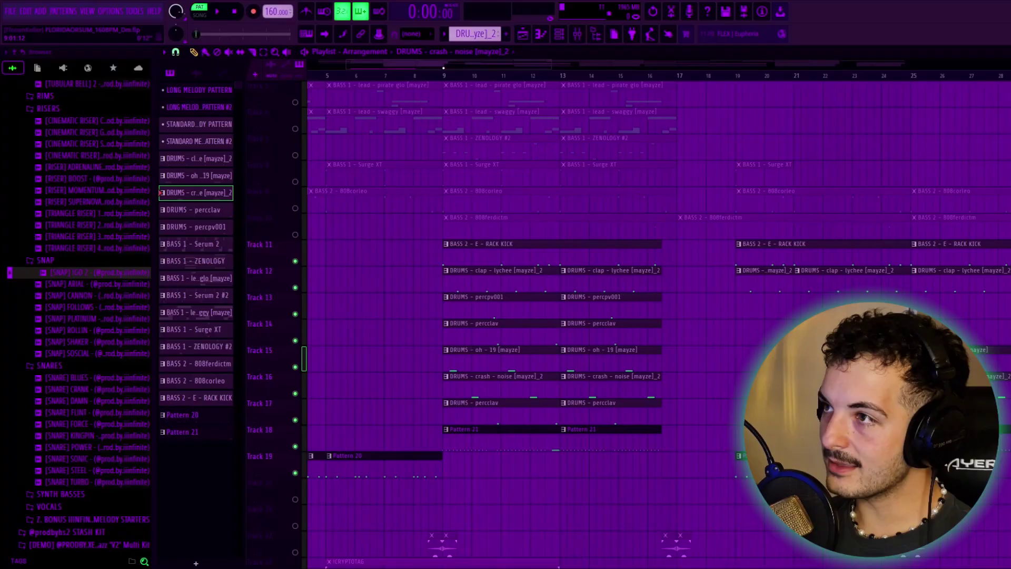
{"action": "left_click", "coordinate": [444, 76]}
{"action": "key", "text": "l"}
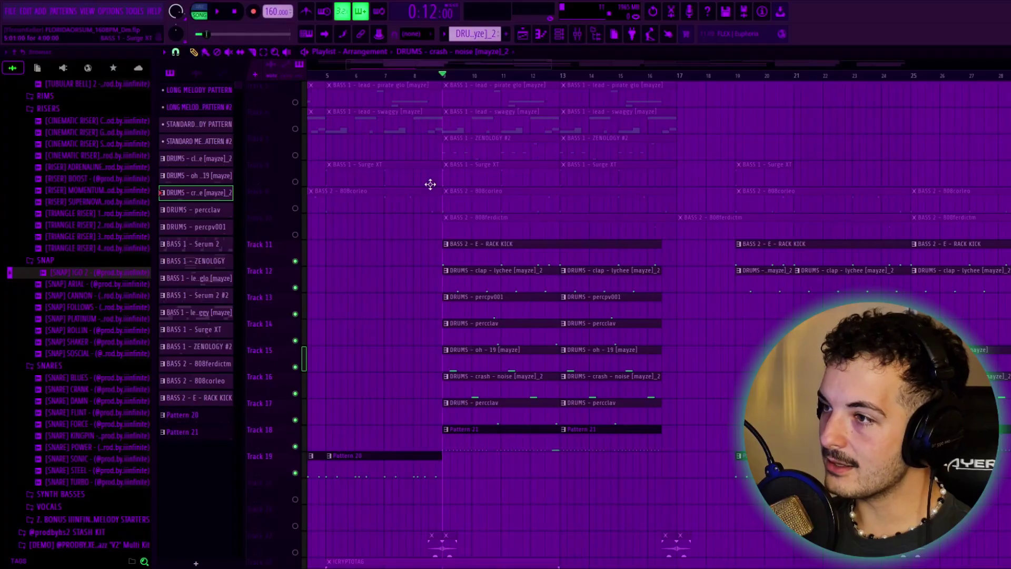
{"action": "right_click", "coordinate": [301, 447]}
{"action": "right_click", "coordinate": [299, 446]}
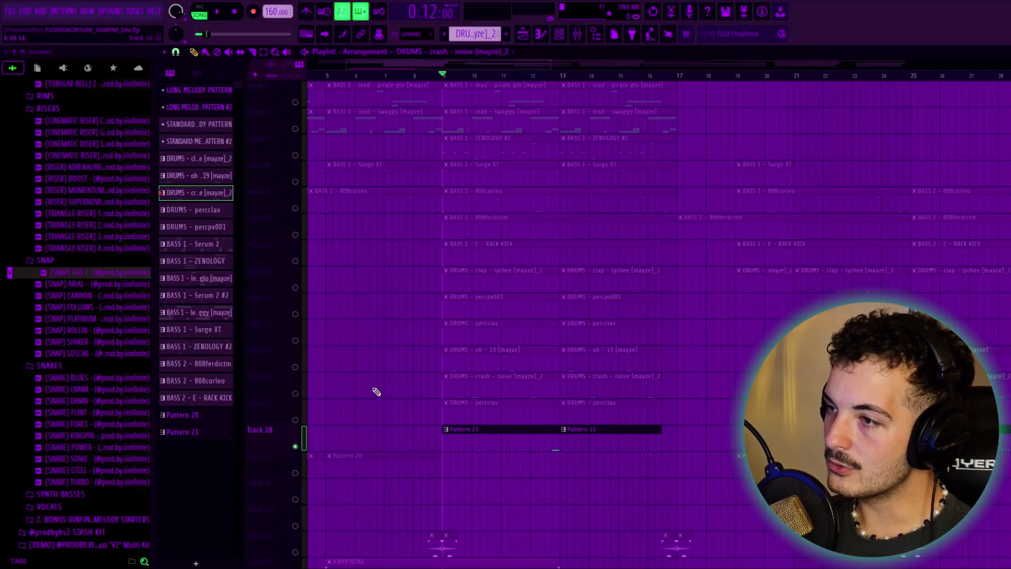
Unmute Track 19 alongside Track 18 and play the arrangement from bar 1
{"action": "scroll", "coordinate": [376, 391], "scroll_direction": "down", "scroll_amount": 1}
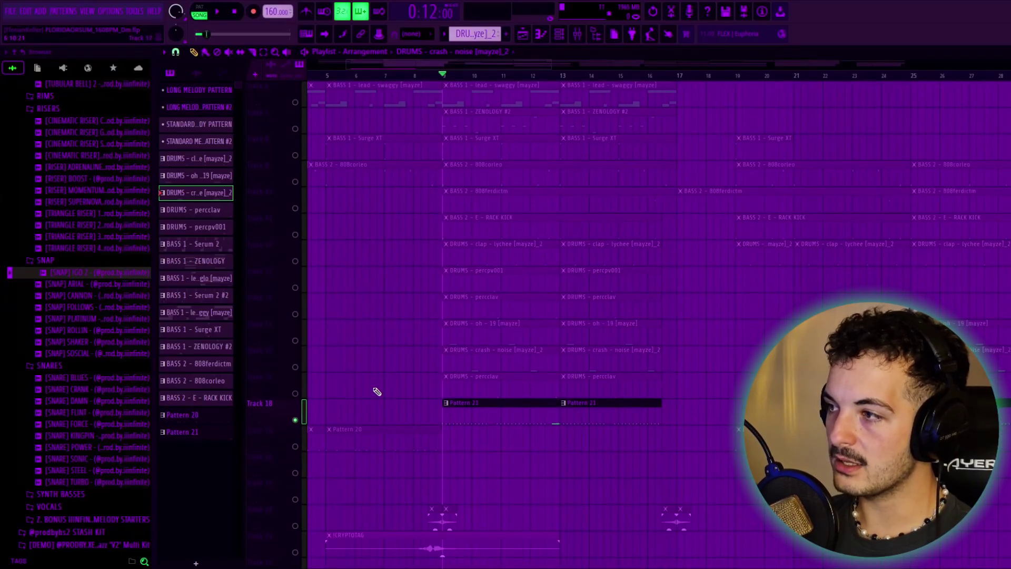
{"action": "scroll", "coordinate": [376, 391], "scroll_direction": "down", "scroll_amount": 3}
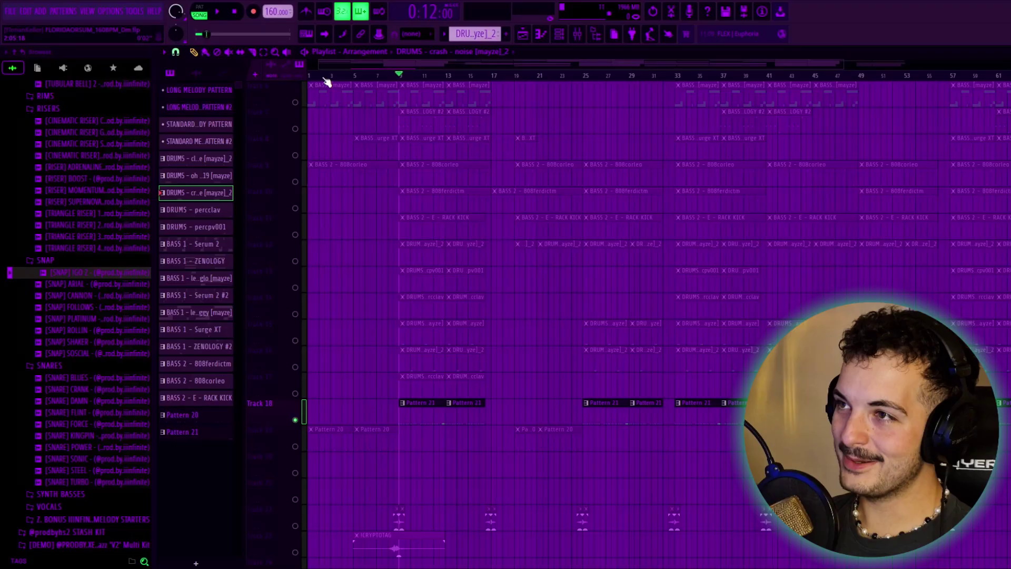
{"action": "left_click", "coordinate": [310, 77]}
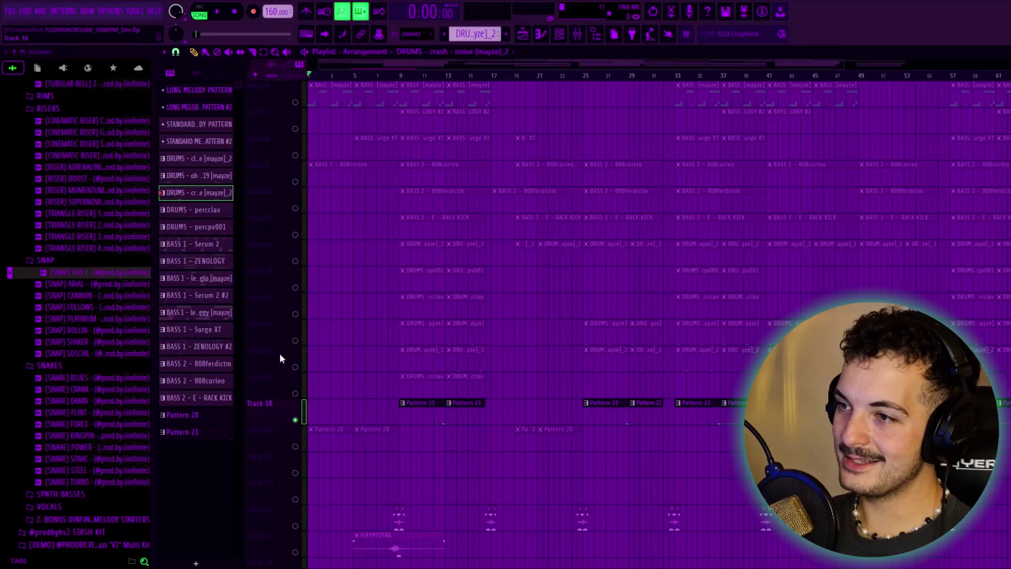
{"action": "left_click", "coordinate": [296, 447]}
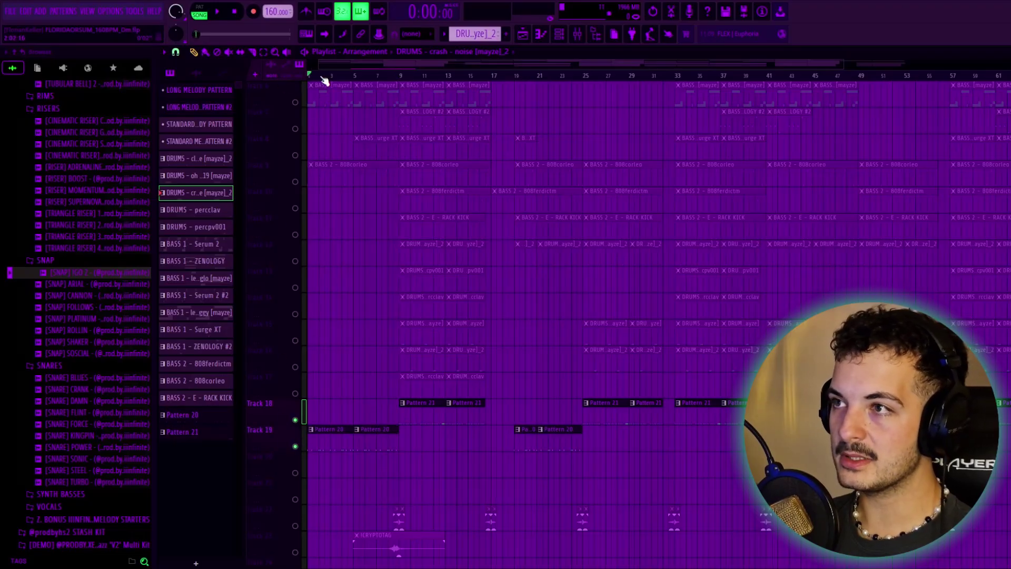
{"action": "key", "text": "space"}
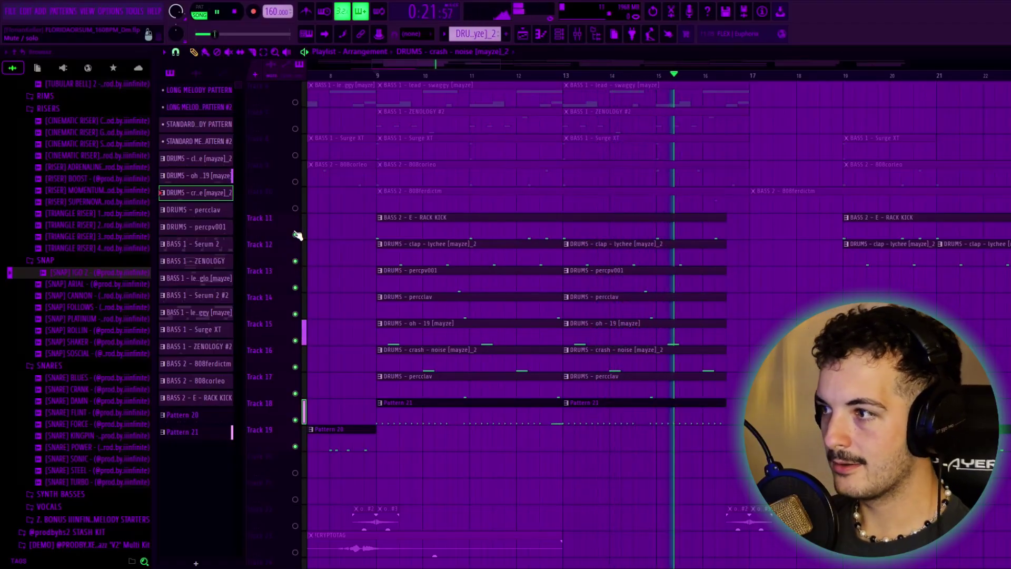
Stop the drum playback and examine the audio clips on Tracks 22 and 23 of the arrangement
{"action": "key", "text": "space"}
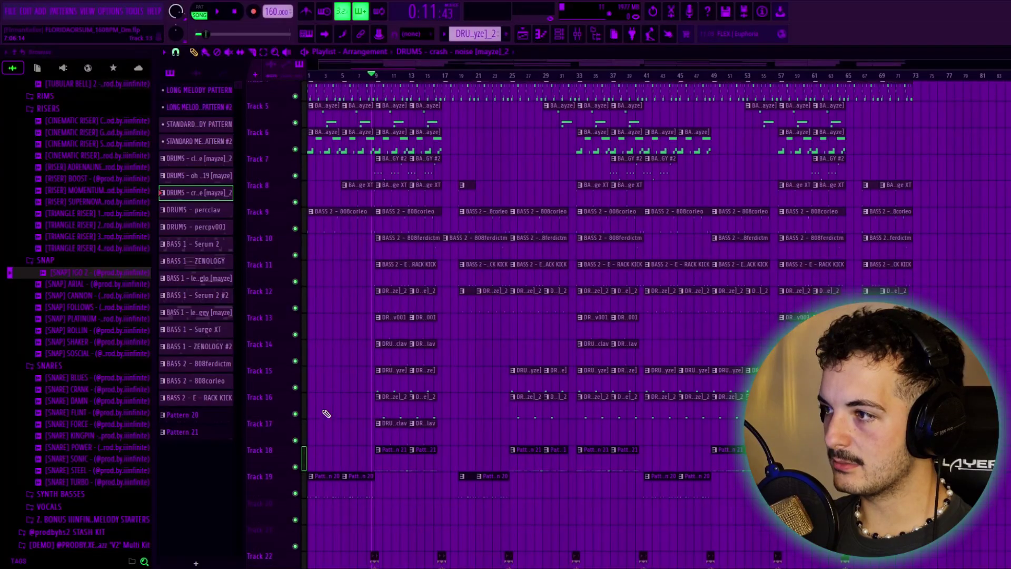
{"action": "scroll", "coordinate": [326, 414], "scroll_direction": "down", "scroll_amount": 4}
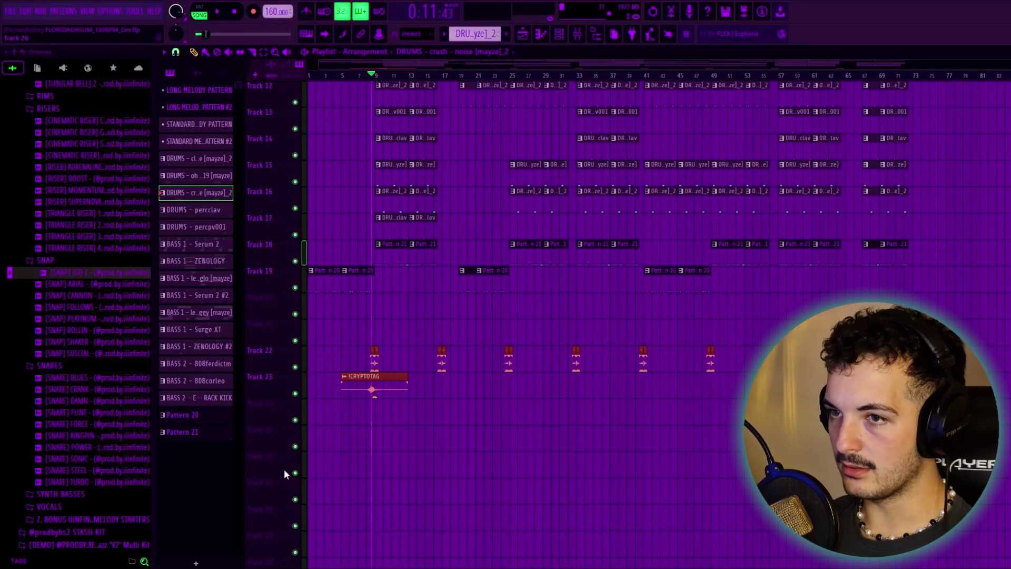